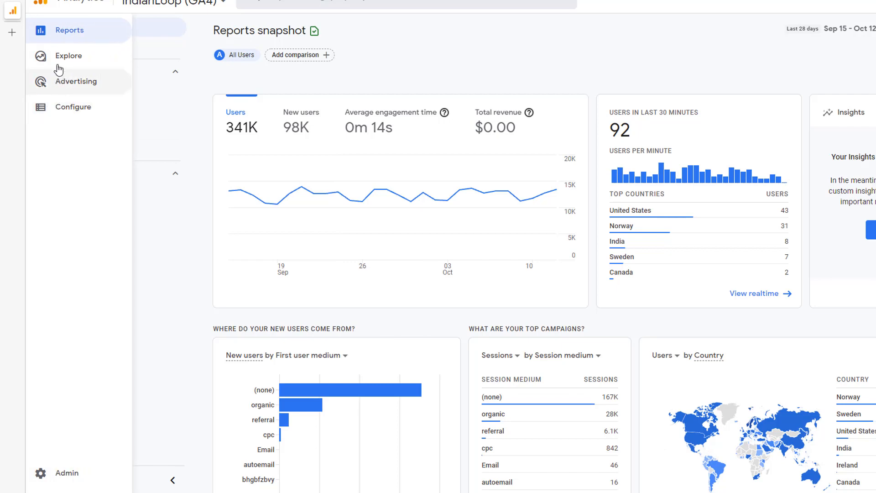
- Open the Explorations overview of the IndianLoop (GA4) property
click(57, 59)
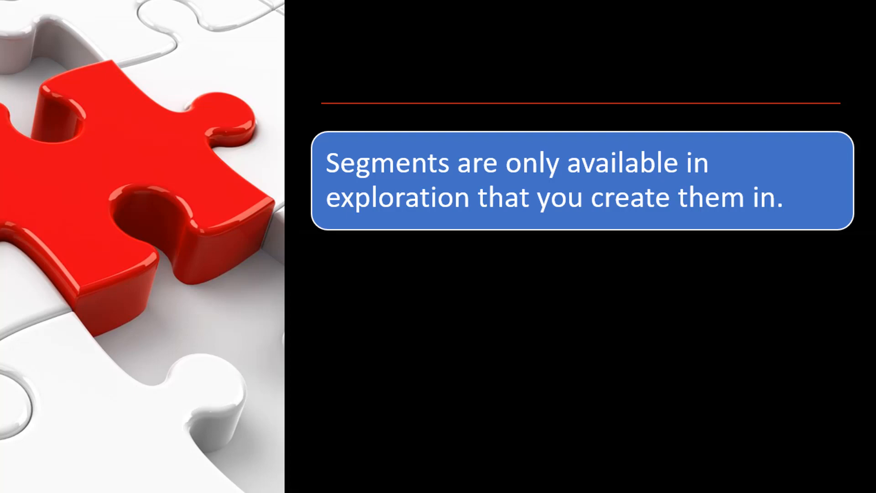
key(Right)
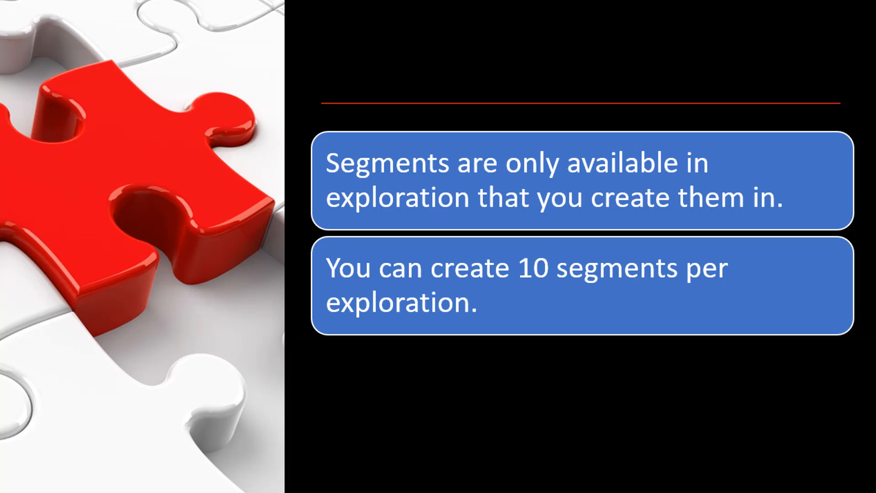
key(Right)
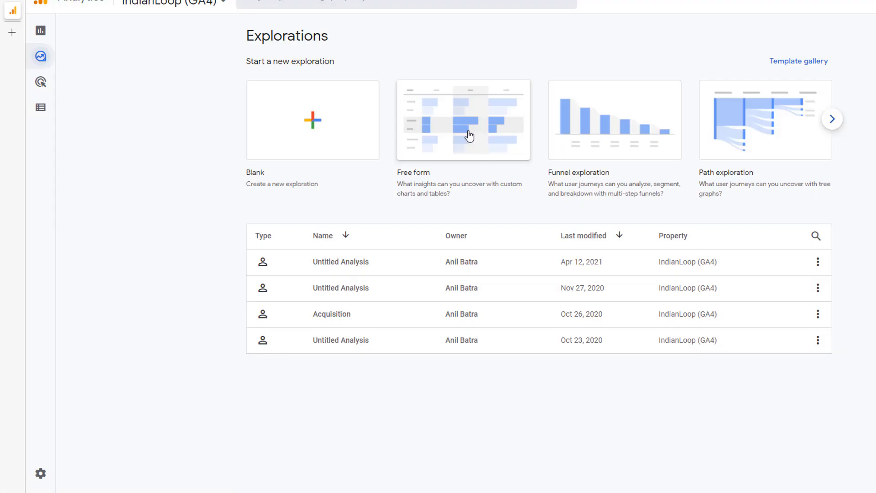
- Create a Free form exploration and start building a custom user segment in it
click(470, 136)
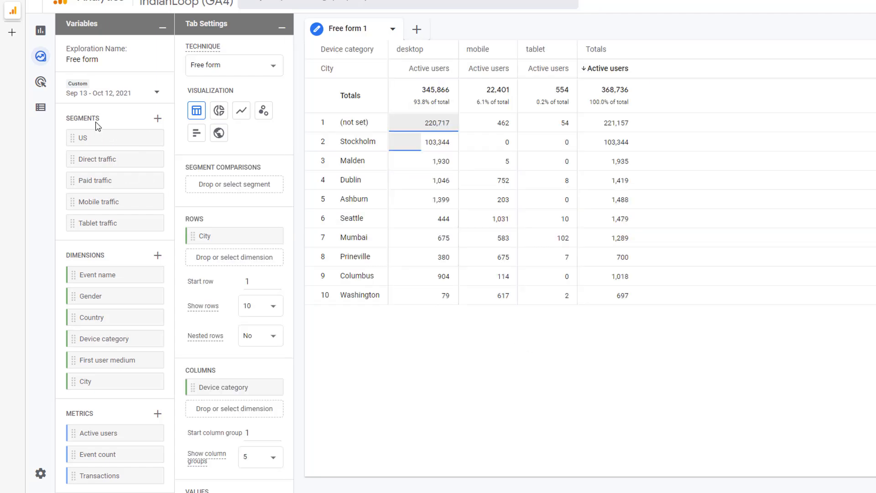
mouse_move(97, 126)
click(158, 120)
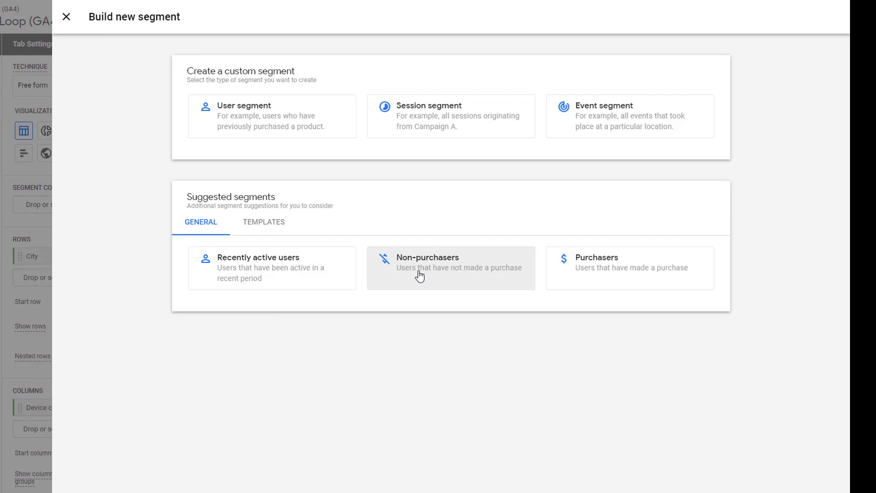
click(273, 228)
click(276, 130)
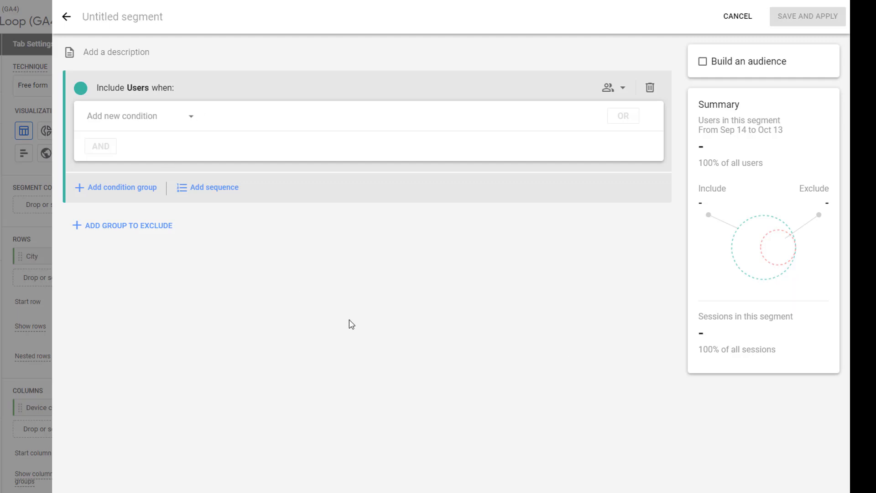
- Examine the condition categories available for the segment, including the list of selectable events
click(191, 119)
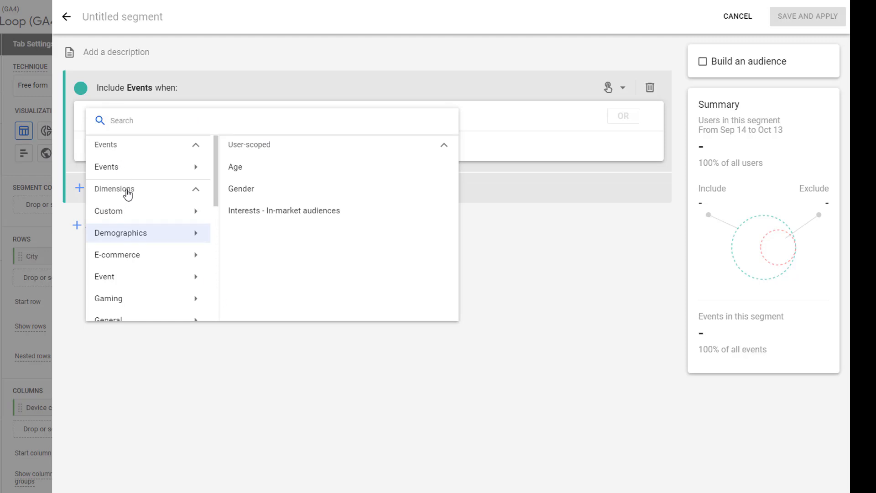
scroll(137, 219, down, 5)
scroll(164, 265, down, 3)
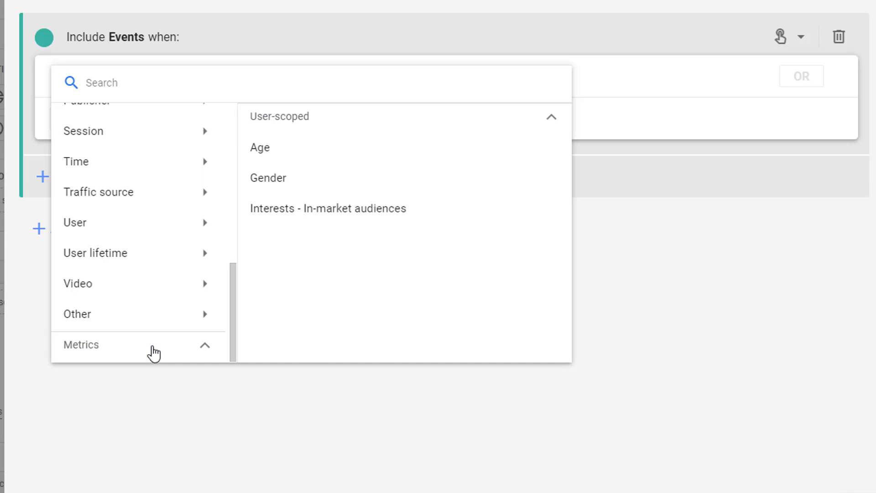
scroll(152, 342, up, 8)
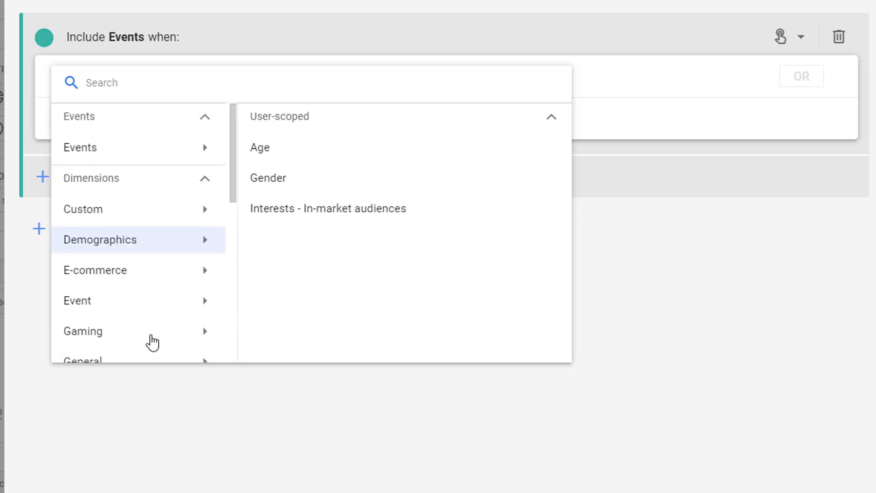
click(206, 120)
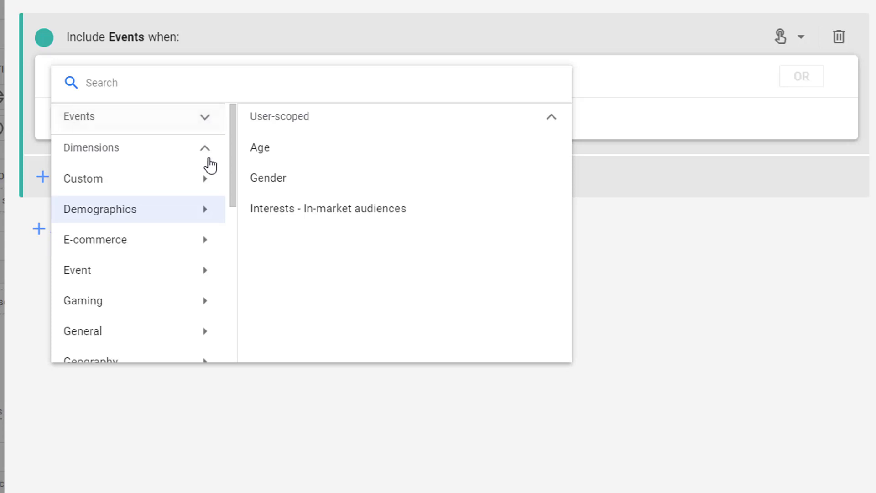
click(206, 155)
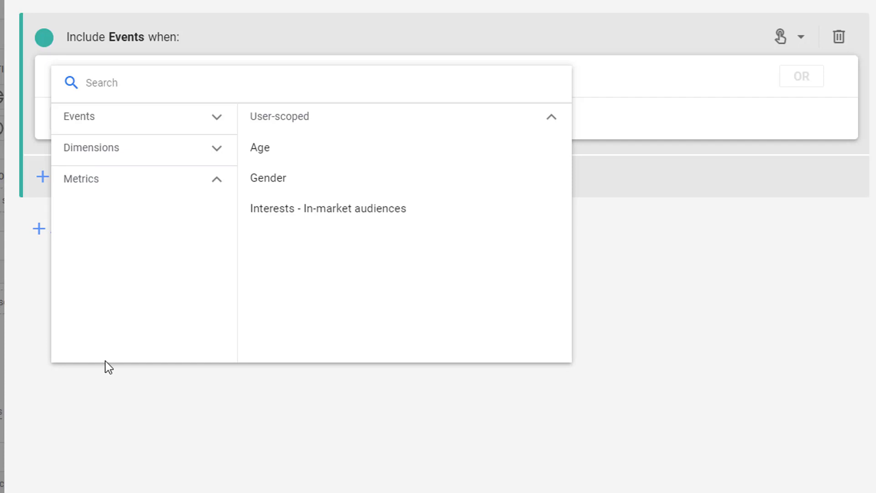
click(218, 122)
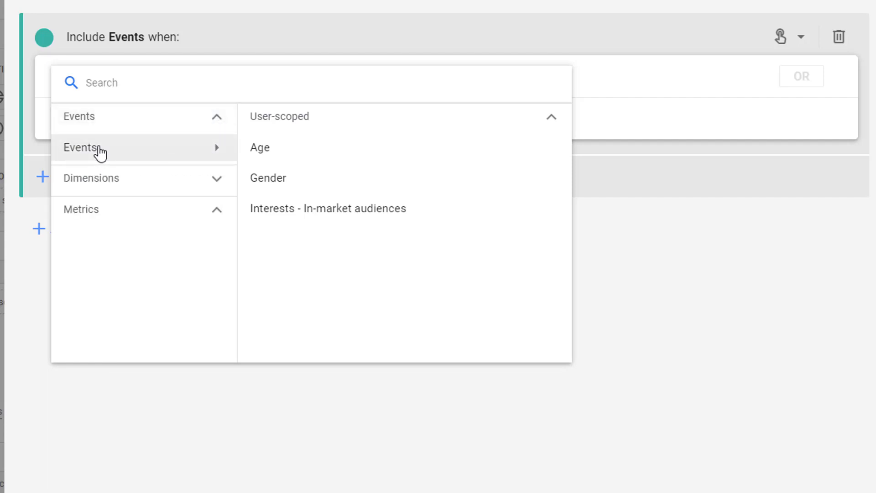
click(204, 159)
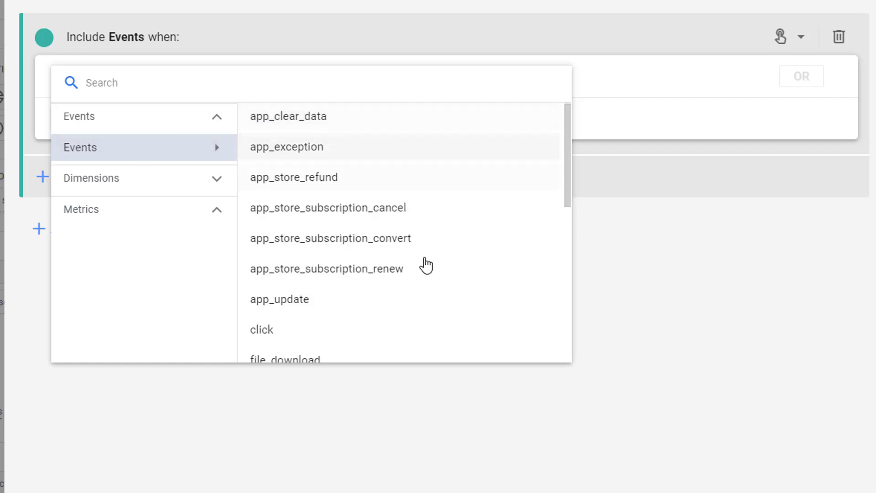
scroll(437, 306, down, 5)
scroll(437, 311, down, 4)
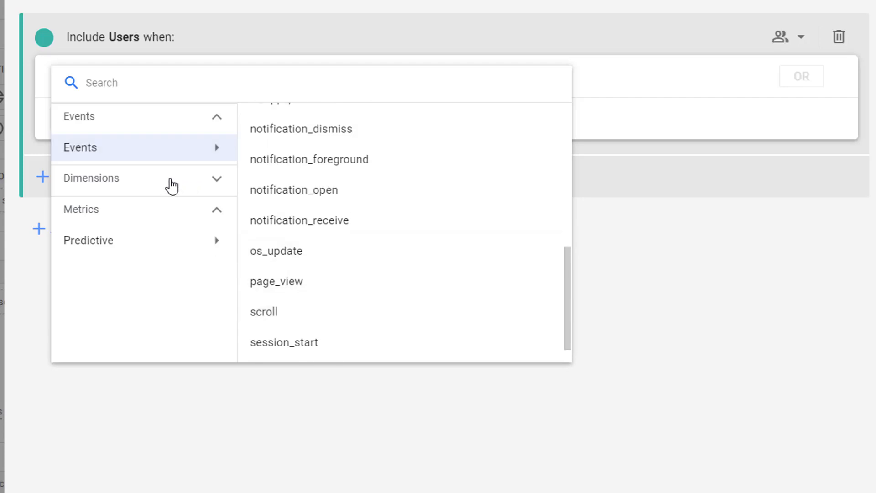
- Review the Demographics dimensions and the Predictive metrics offered as user segment conditions, leaving the condition empty
click(145, 181)
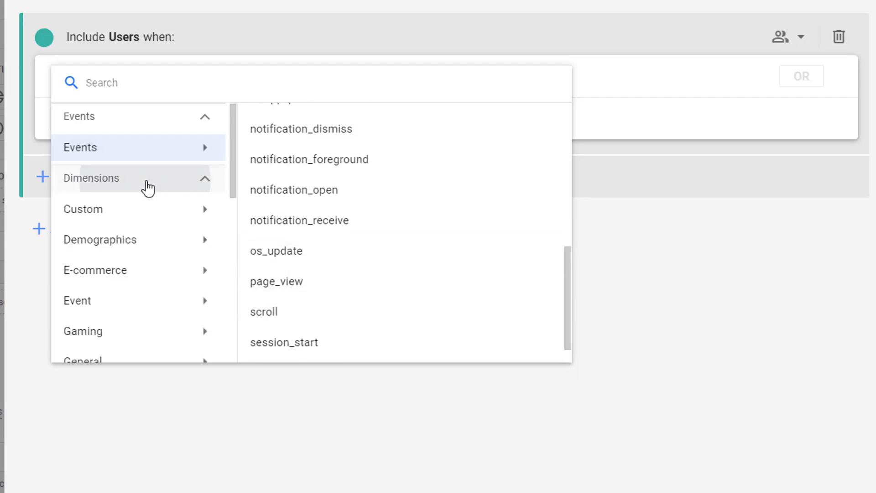
click(143, 244)
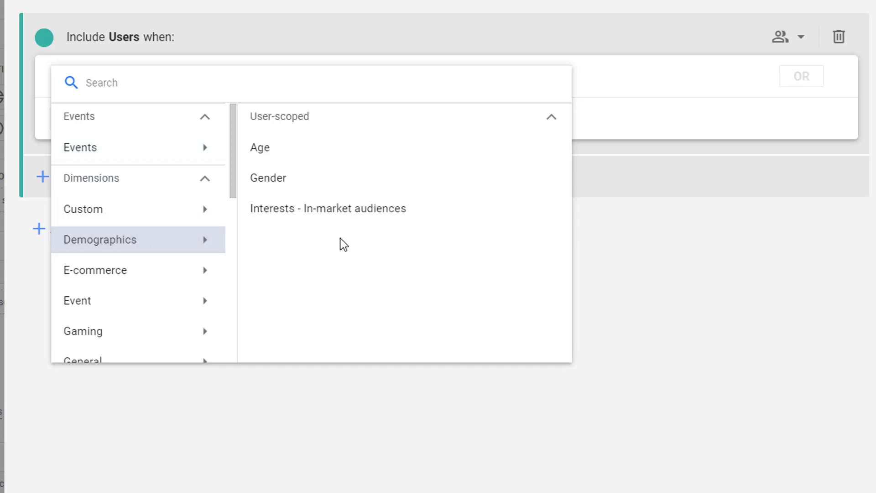
click(205, 180)
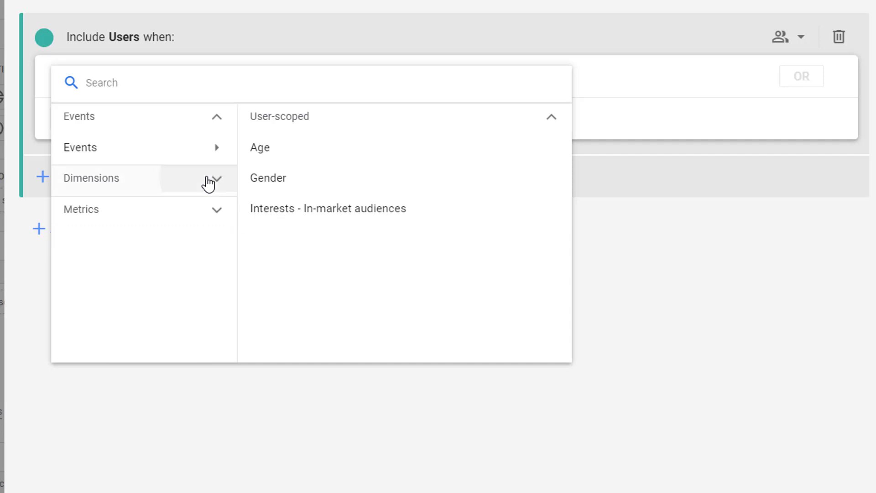
click(215, 211)
click(89, 254)
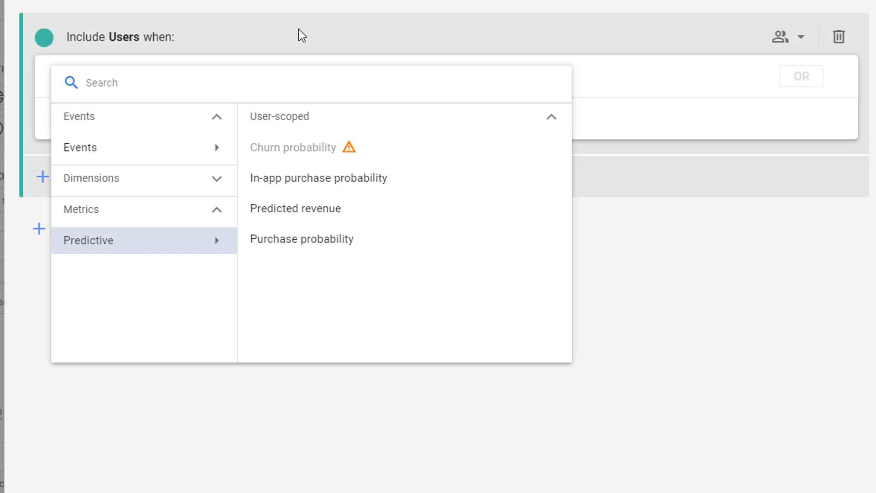
click(281, 41)
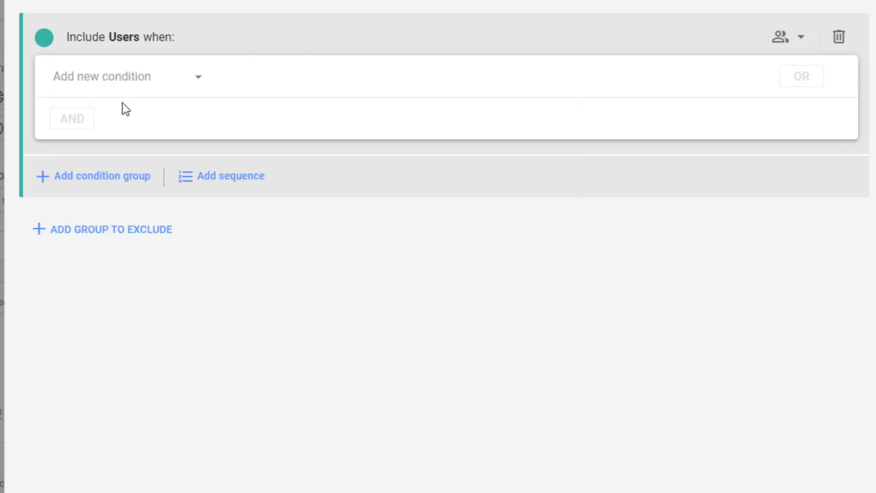
- Add the Geography dimension Country ID as the first condition of the user segment
click(199, 85)
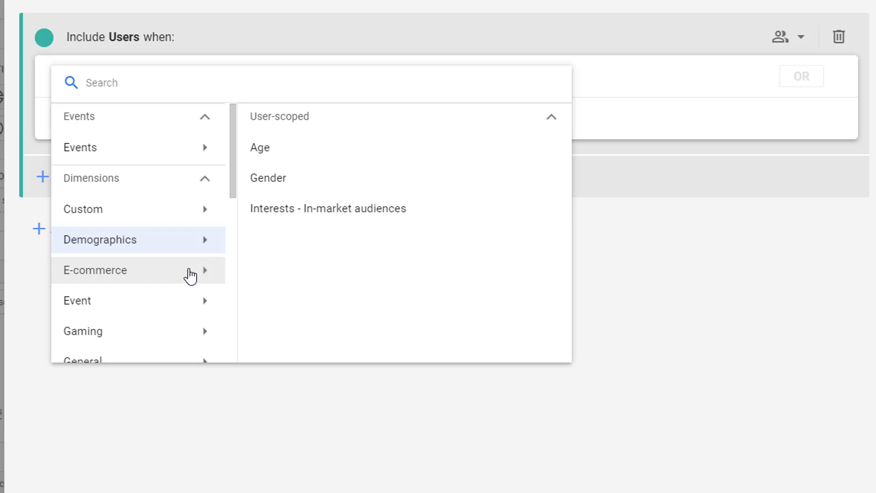
scroll(201, 278, down, 1)
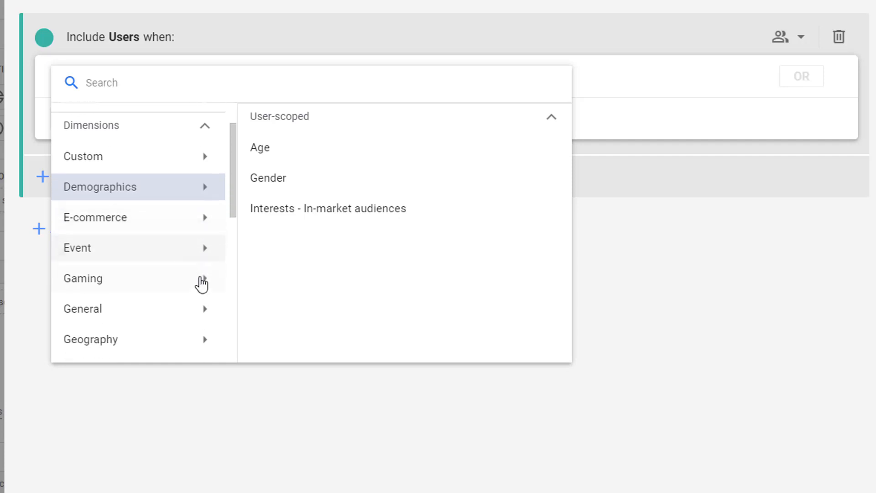
click(182, 337)
scroll(184, 334, down, 1)
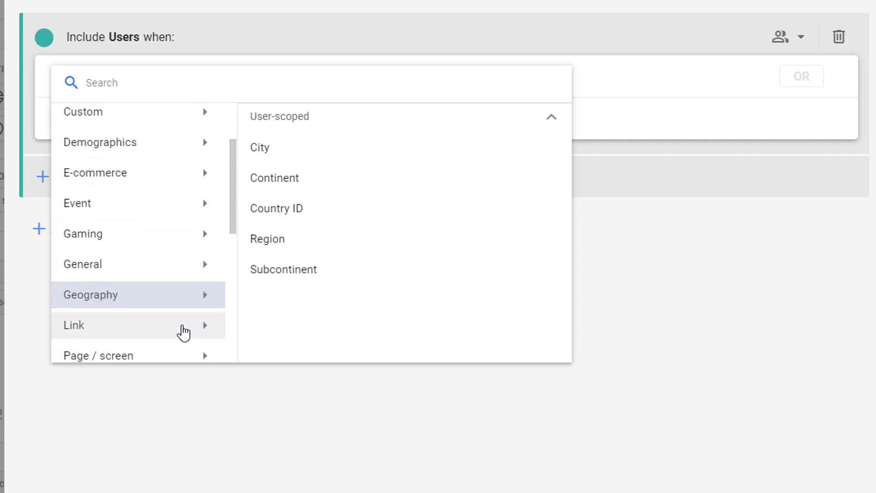
click(270, 210)
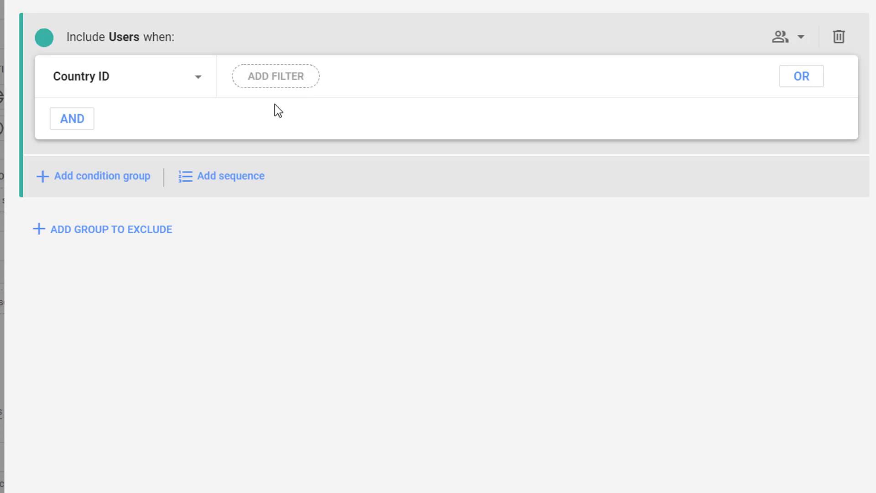
- Filter the Country ID condition to values that contain US and apply the filter
click(270, 85)
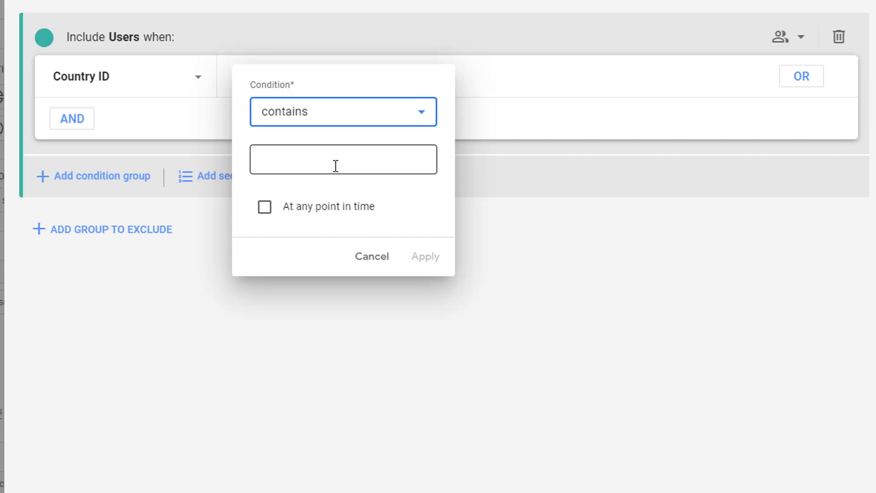
click(424, 120)
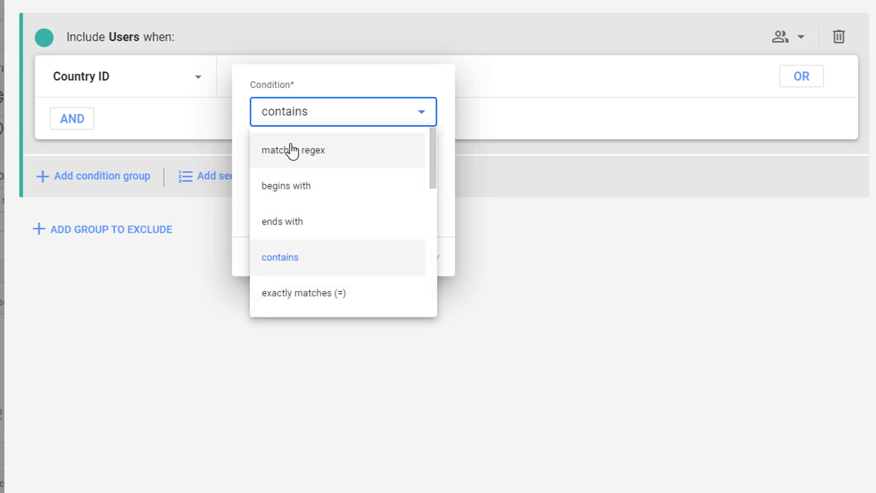
click(287, 260)
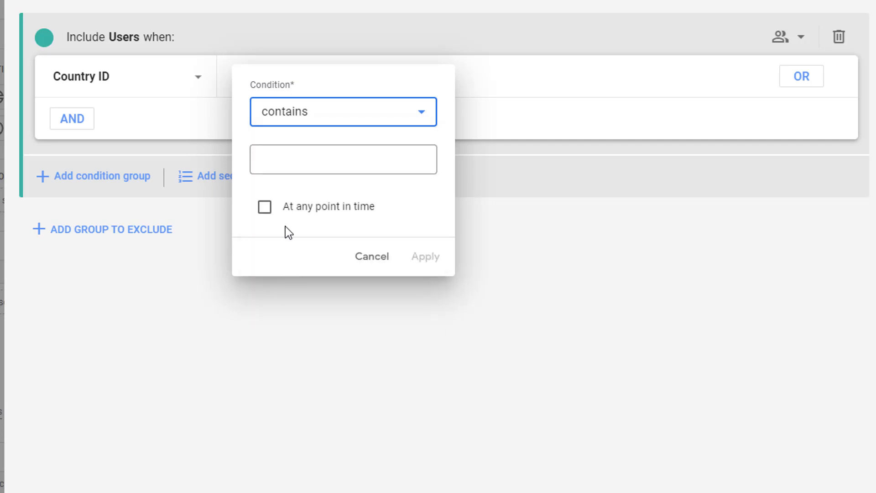
click(283, 152)
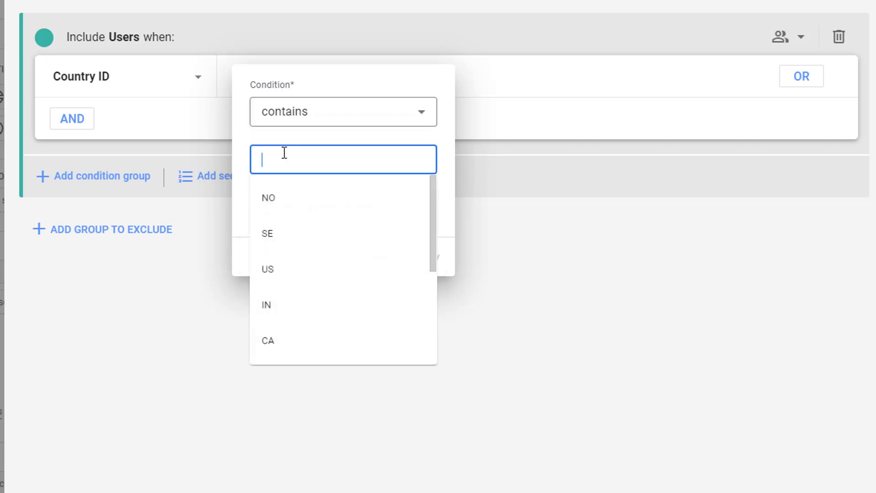
click(280, 276)
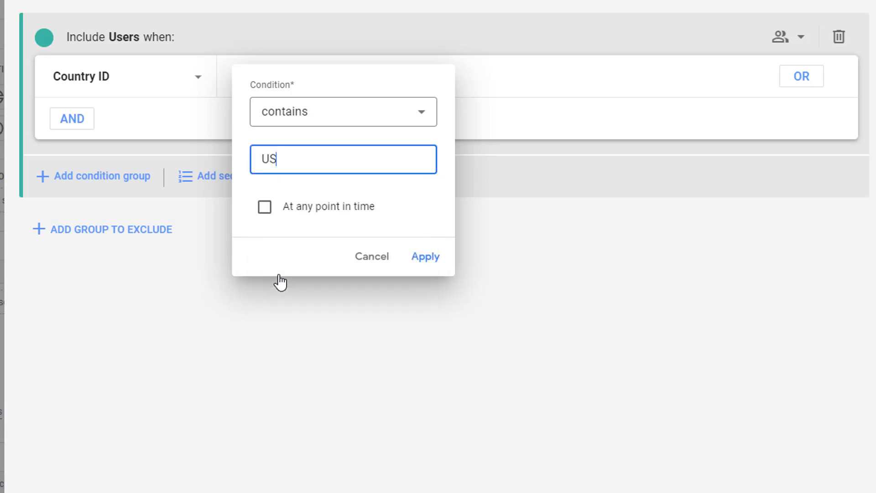
click(431, 261)
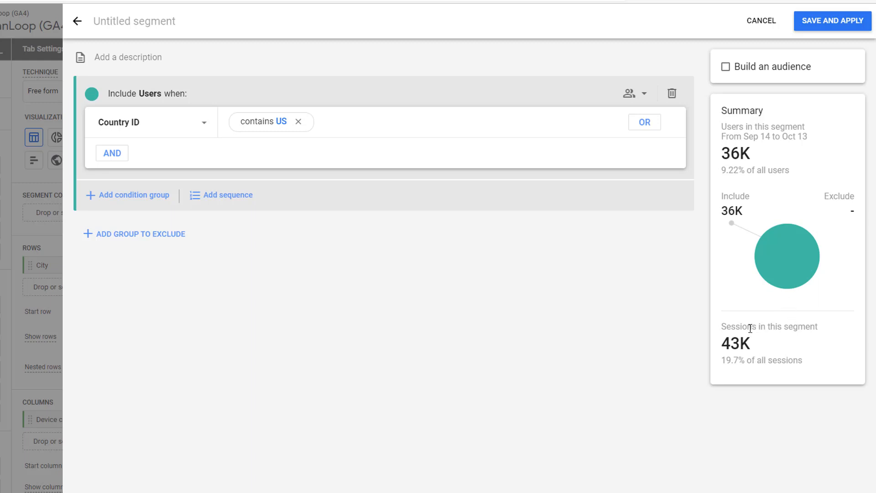
- Add a second Country ID condition from Geography, joined to the first one with OR
click(107, 158)
mouse_move(656, 132)
click(644, 123)
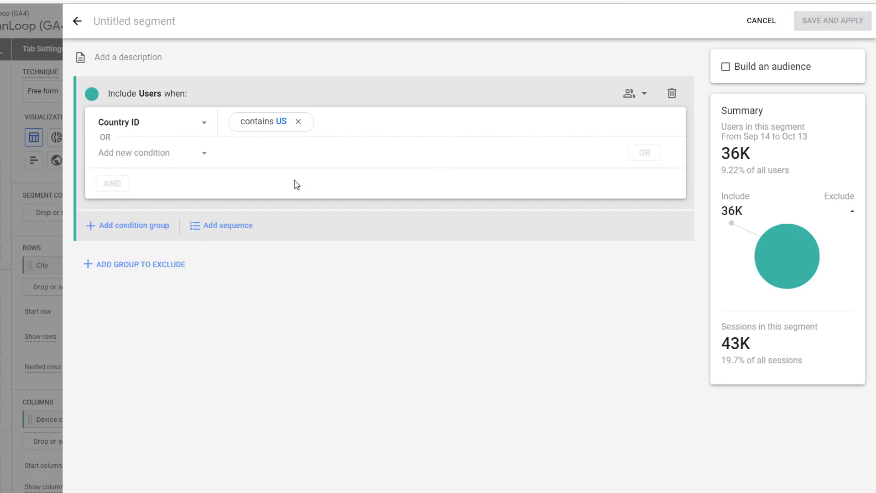
click(183, 164)
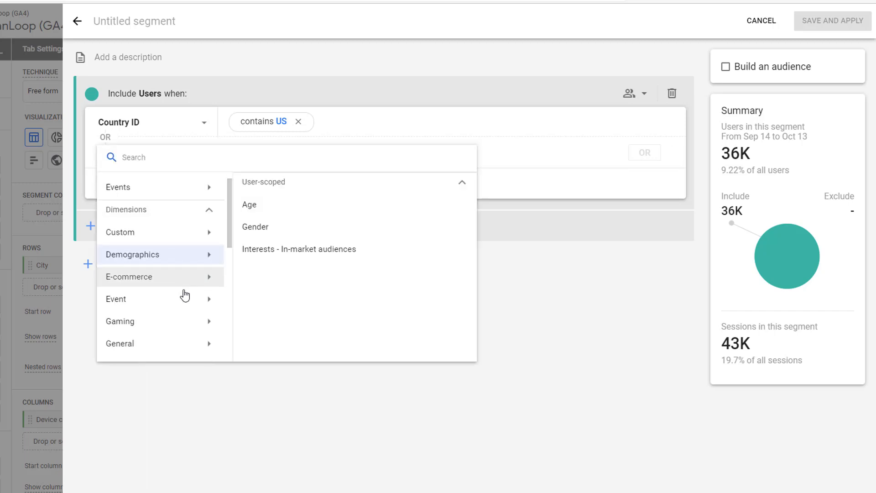
scroll(183, 293, down, 2)
click(182, 313)
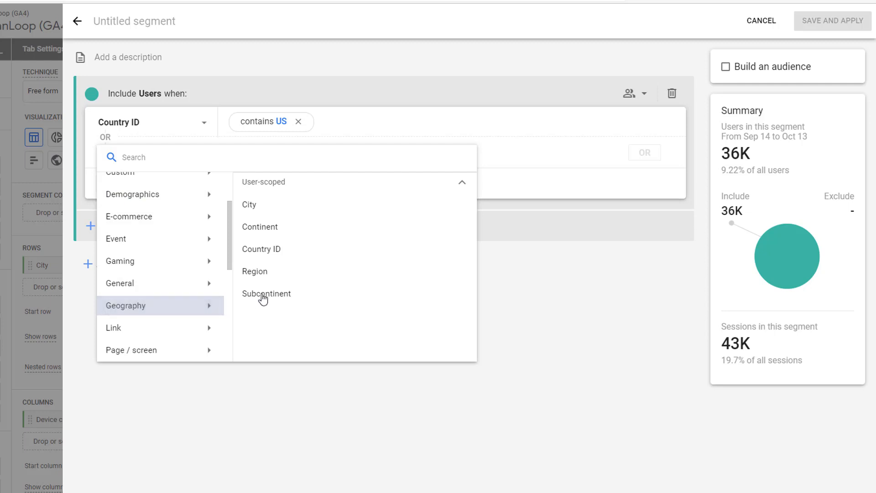
click(256, 250)
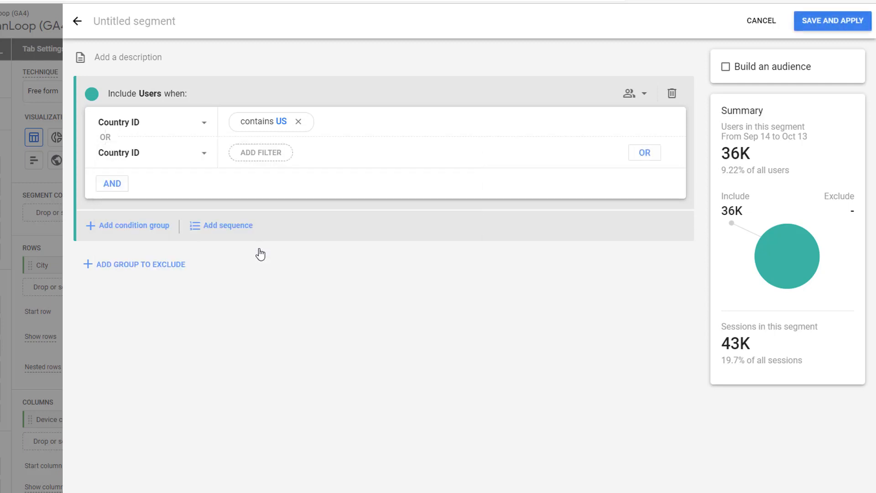
- Filter the second Country ID condition to values that contain CA and apply the filter
click(262, 155)
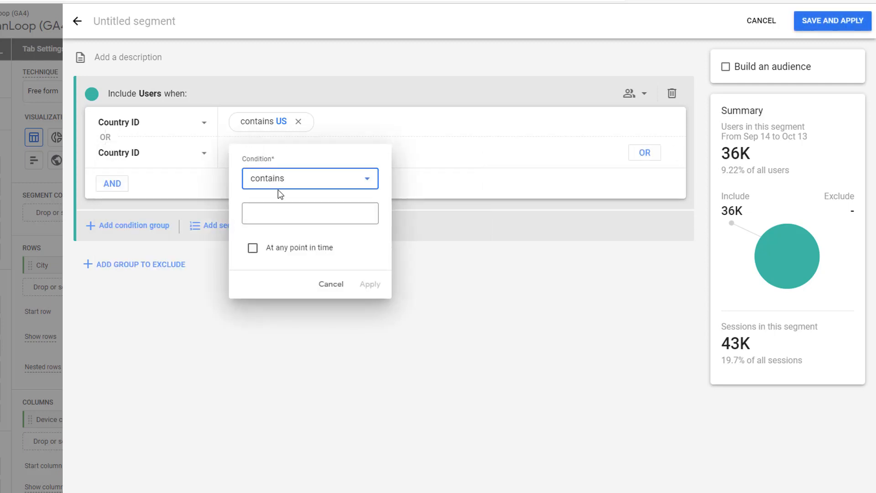
click(289, 213)
text(CA)
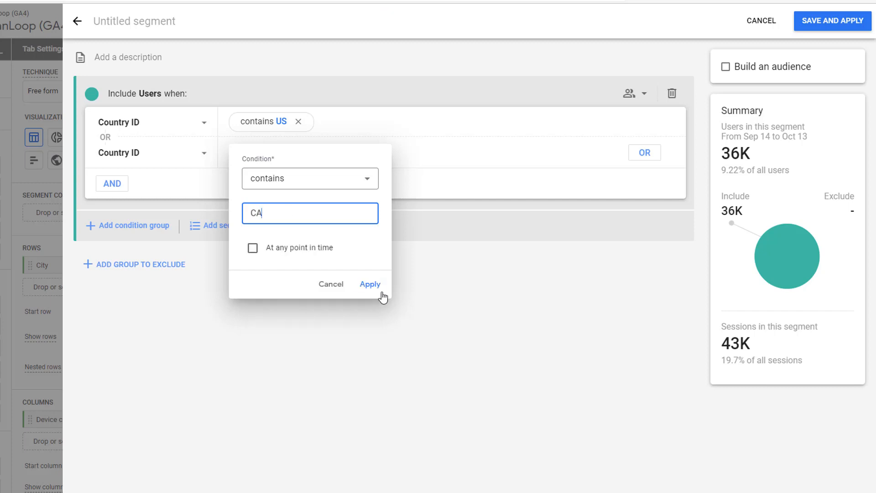
click(370, 285)
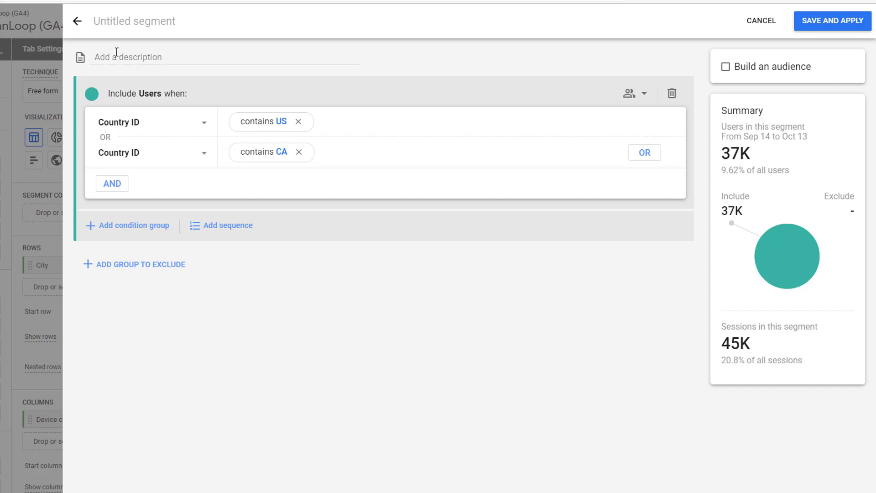
- Name the segment "Users in US or Canada", leave its description empty, and save and apply it to the exploration
click(109, 21)
text(Use)
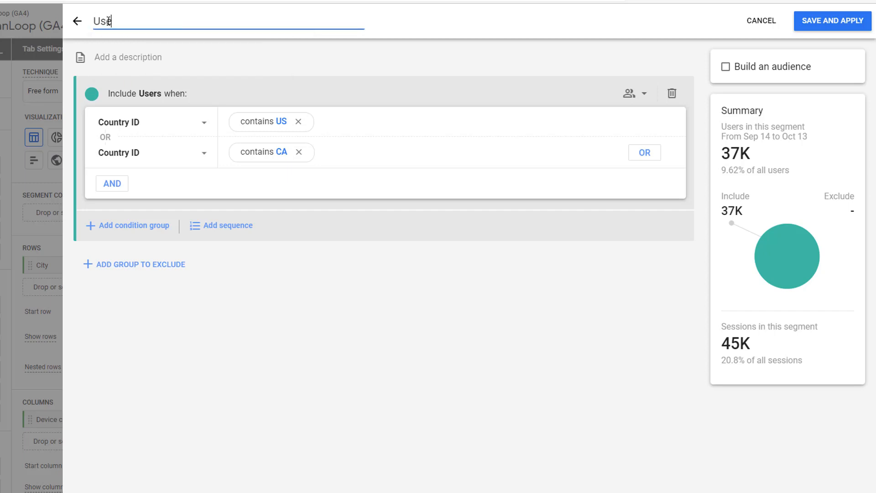
text(rs in US or Canada)
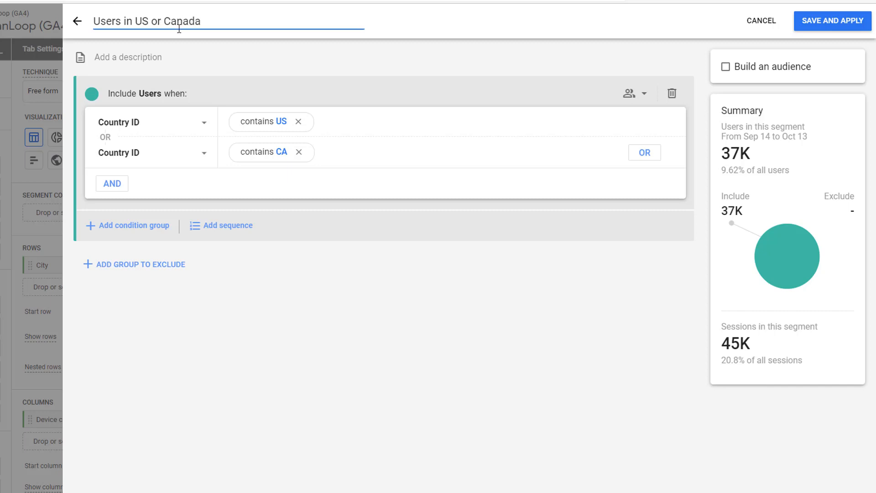
key(Tab)
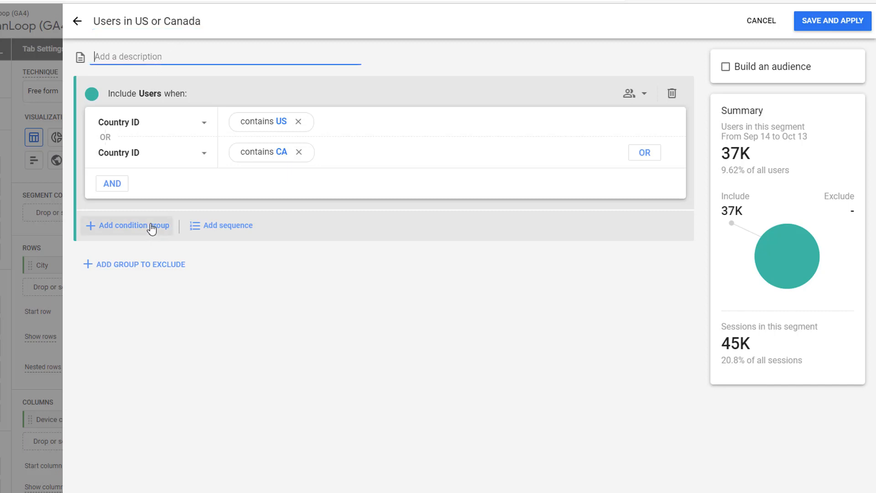
click(833, 32)
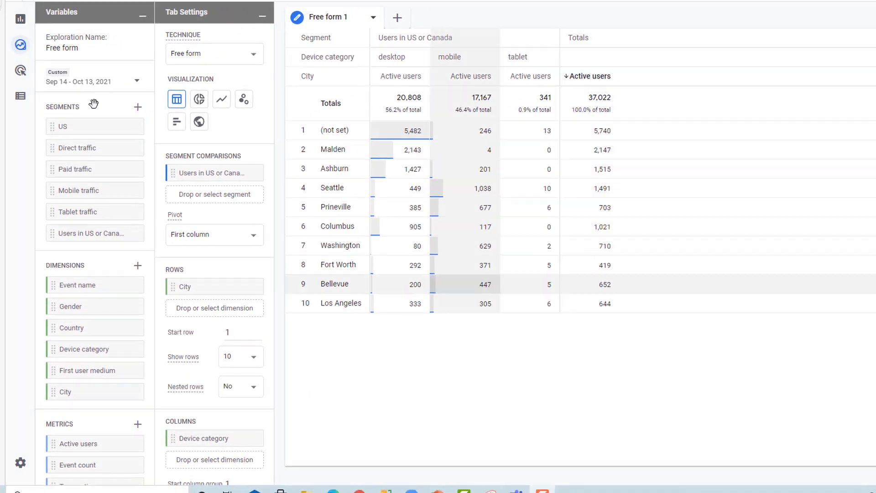
- Create a new exploration from the Free form template and start a custom user segment in it
click(20, 45)
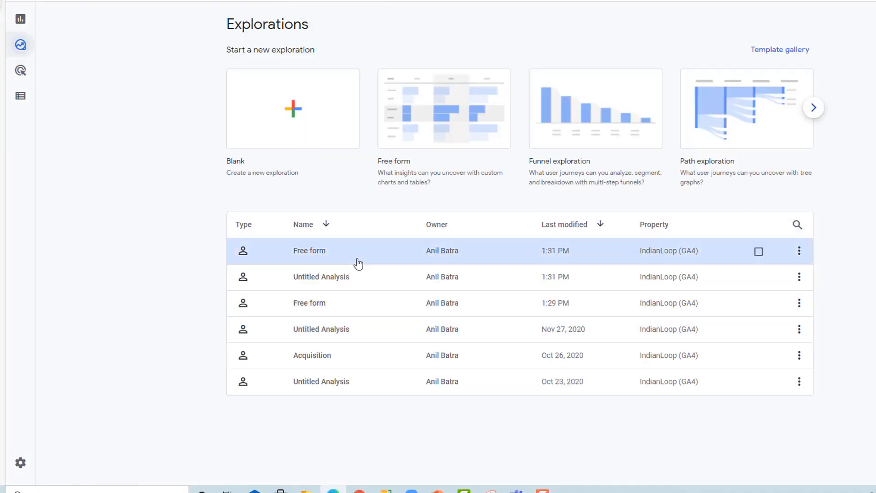
click(442, 141)
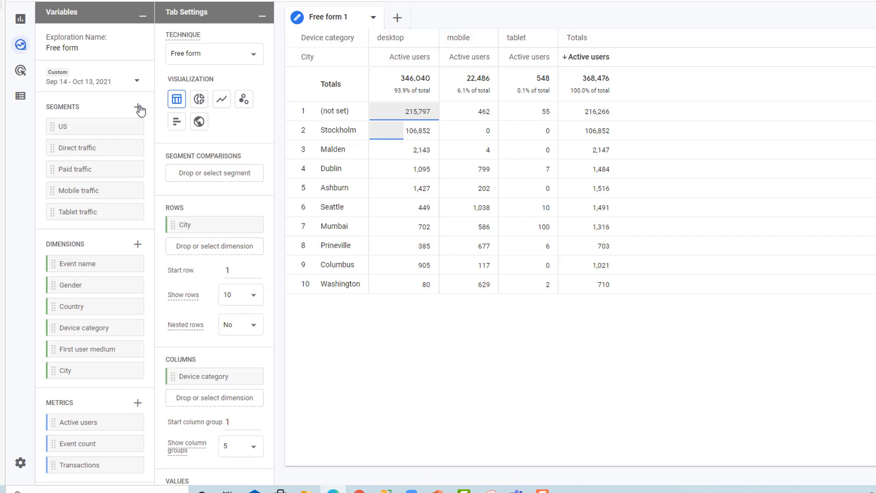
click(139, 108)
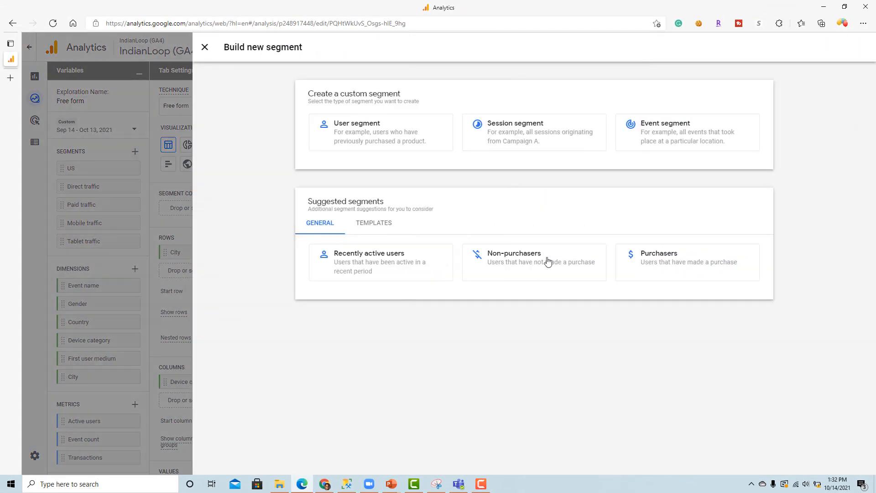
click(374, 149)
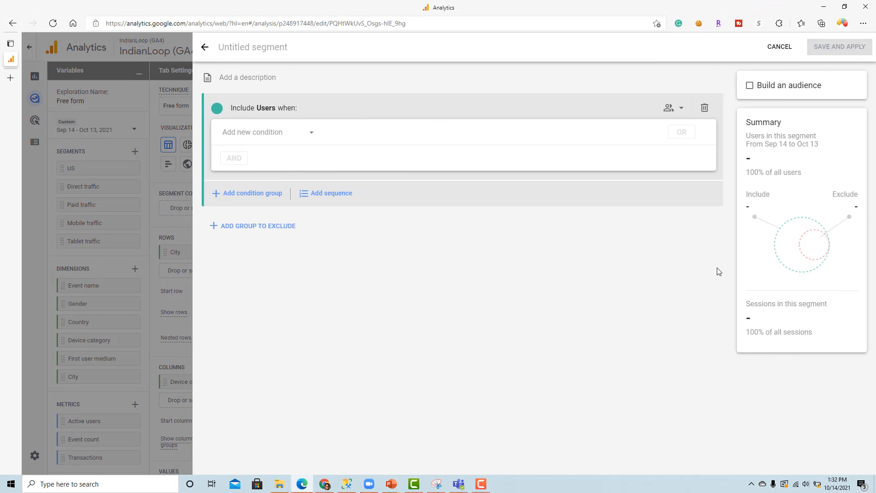